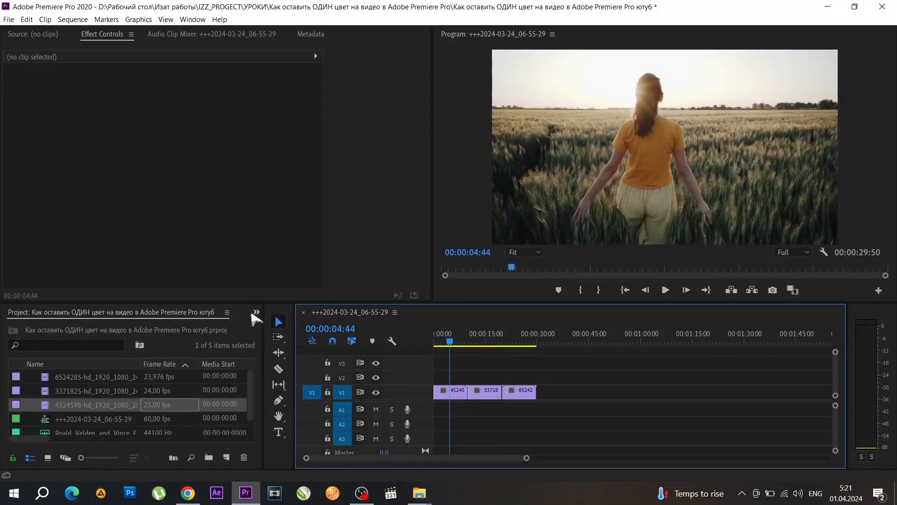
Search the effects library for "leave" to find the Leave Color effect
click(256, 311)
click(293, 363)
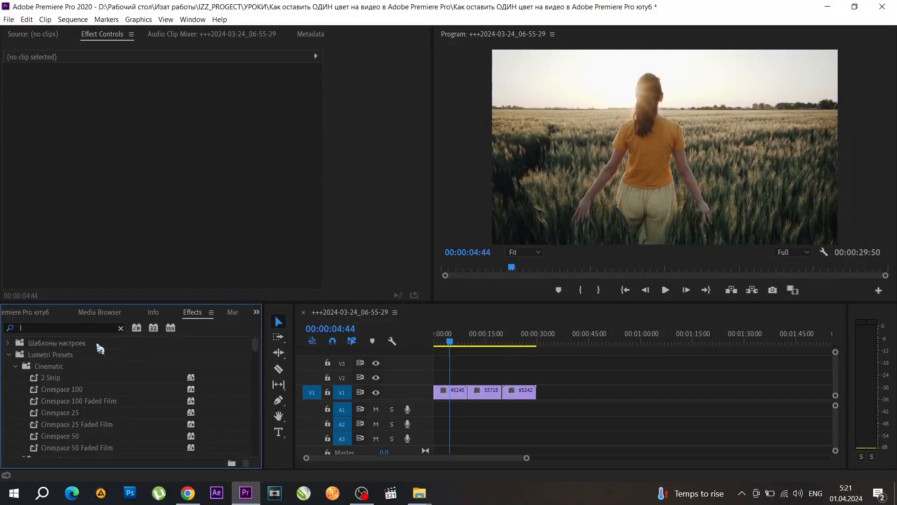
click(49, 328)
key(BackSpace)
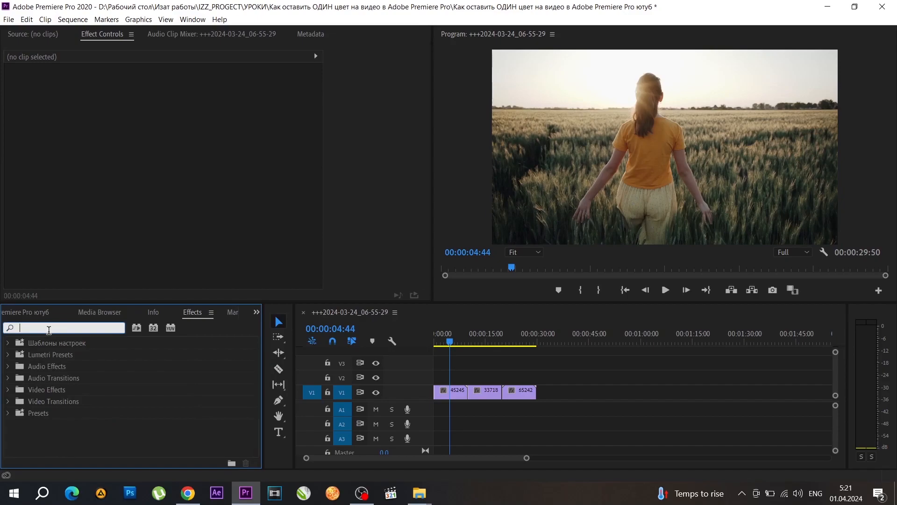
text(lea)
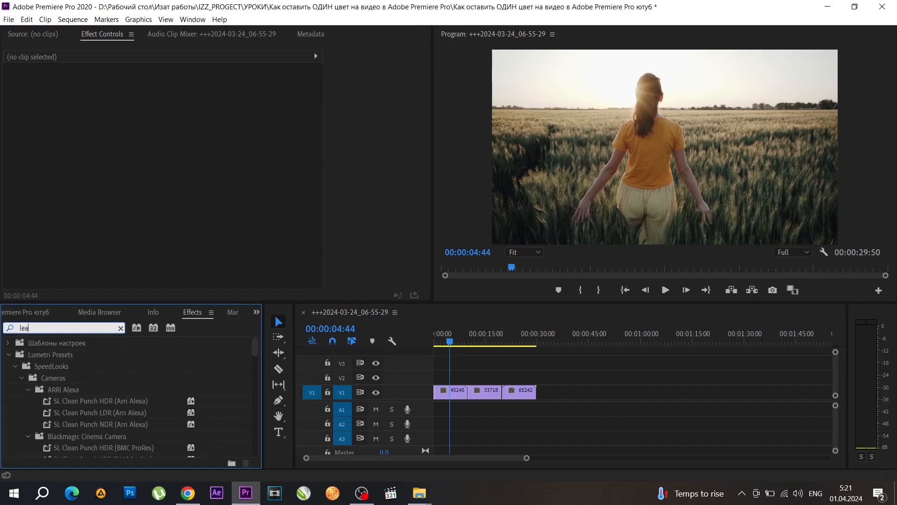
text(ve)
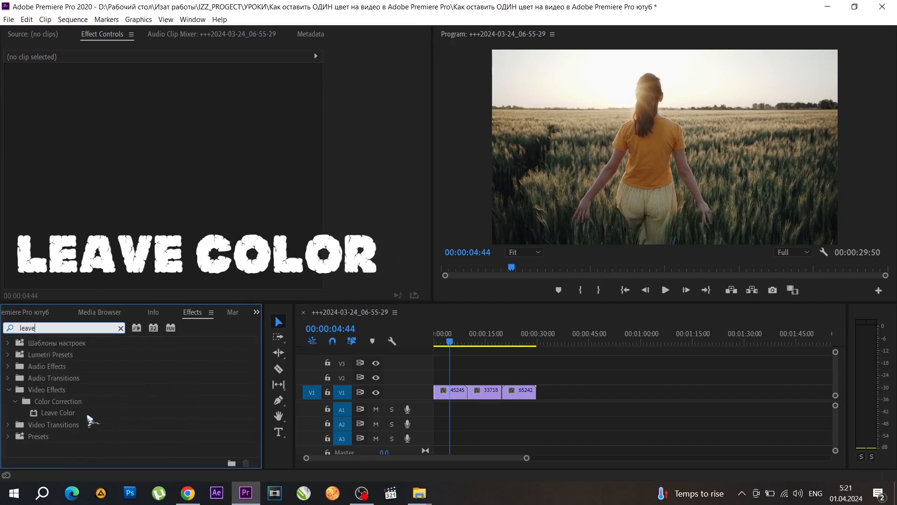
Apply the Leave Color effect to all three clips on track V1
drag(66, 414, 451, 395)
click(449, 341)
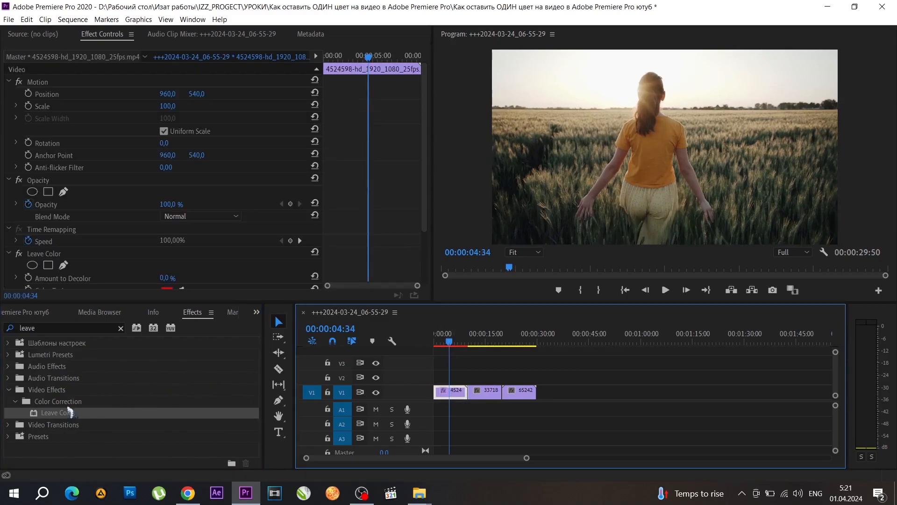
drag(194, 414, 509, 407)
drag(73, 416, 485, 392)
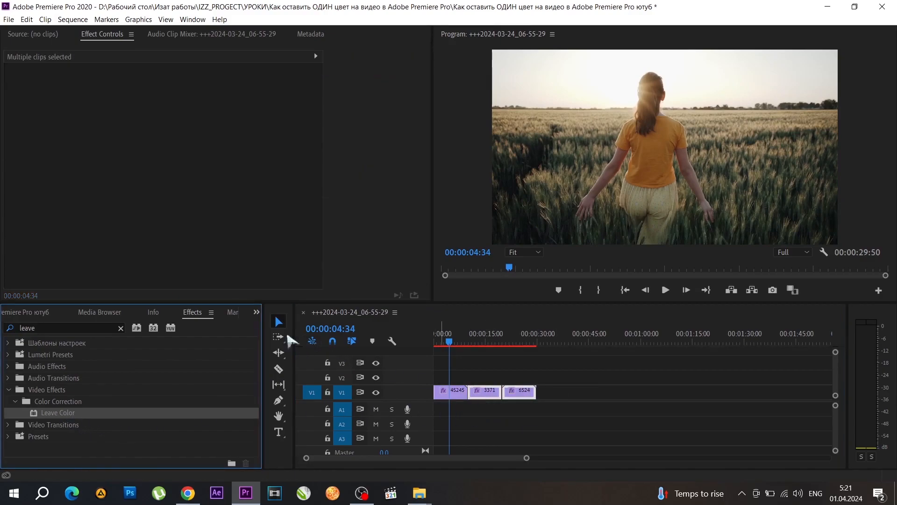
Sample the woman's orange T-shirt as the Color To Leave for the first clip's Leave Color effect
click(256, 316)
click(264, 326)
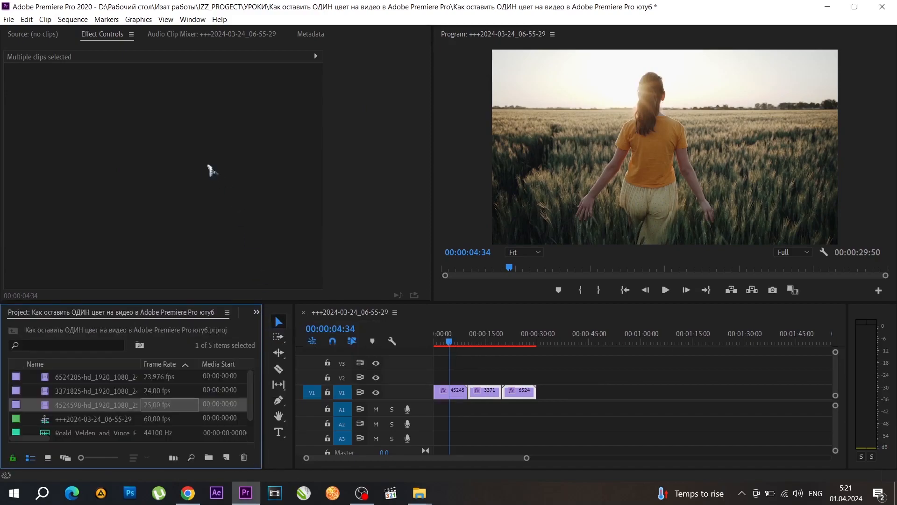
click(453, 393)
drag(427, 197, 422, 254)
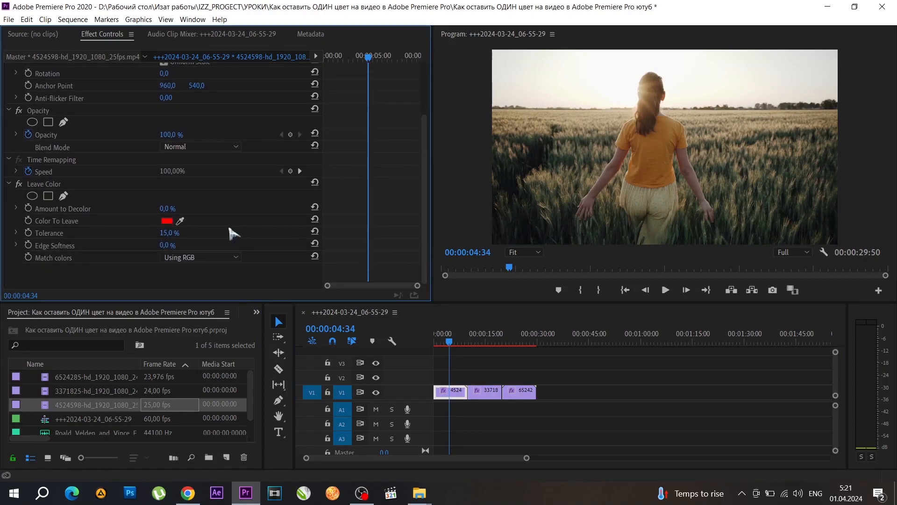
click(180, 221)
click(660, 152)
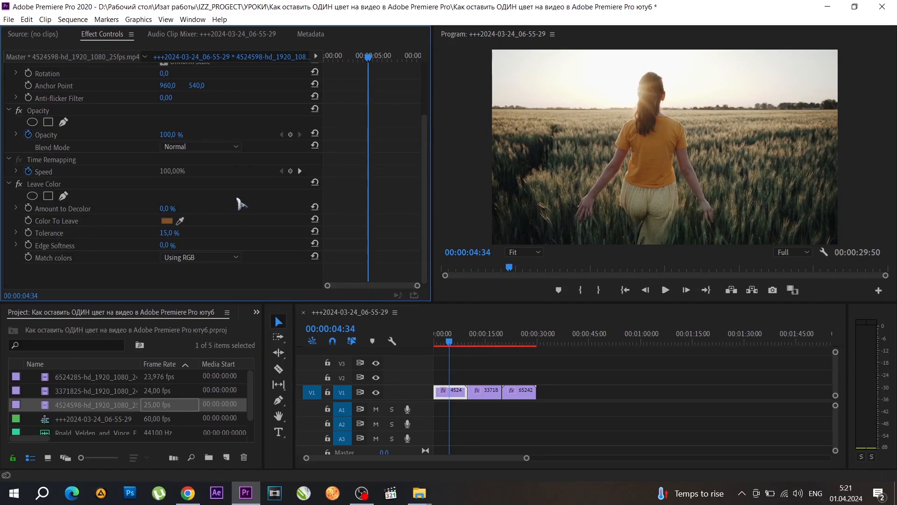
Match the first clip's Leave Color colours Using Hue and set Amount to Decolor to 100%
key(ctrl+s)
click(209, 260)
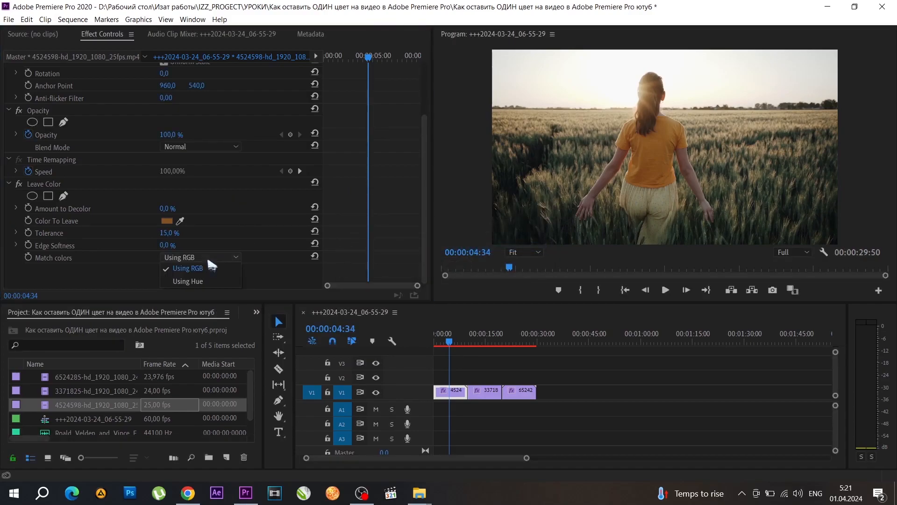
click(219, 282)
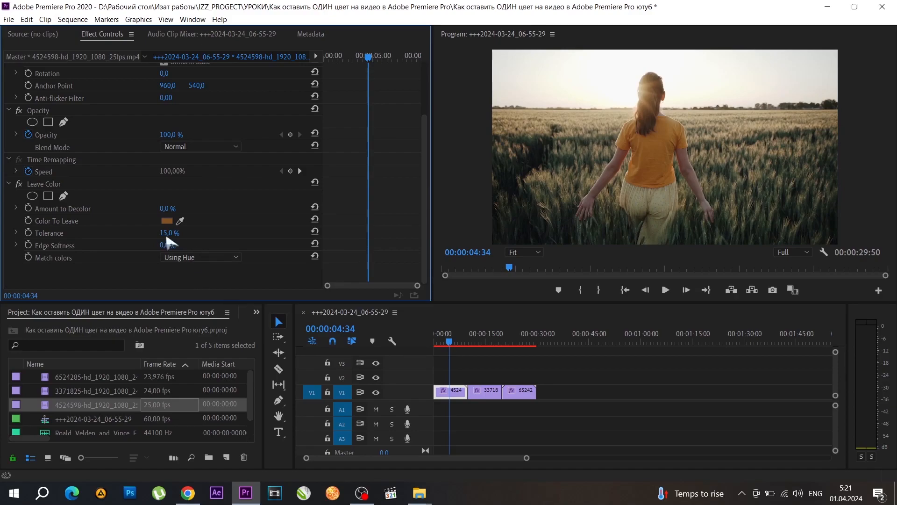
click(168, 209)
text(100)
key(Return)
Set the first clip's Leave Color Tolerance to 4% and check the picture in the enlarged program view
click(175, 232)
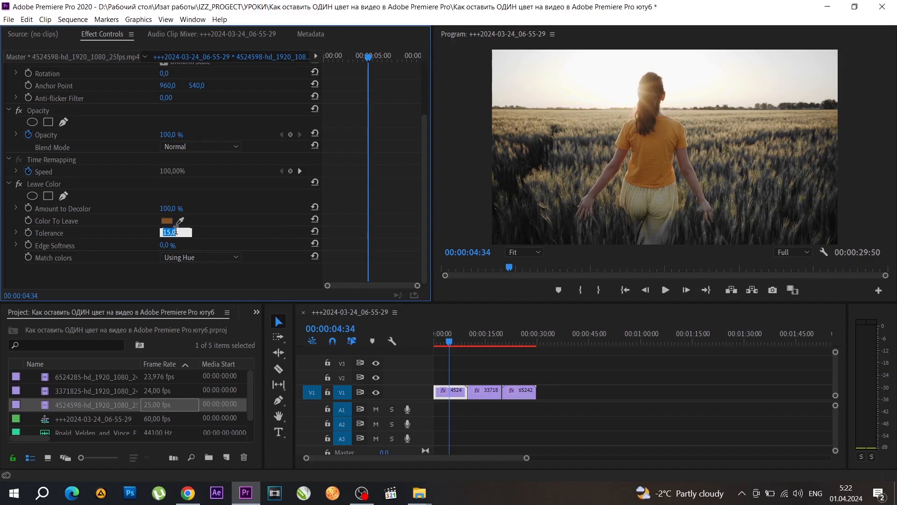
text(4)
key(Return)
click(466, 168)
key(grave)
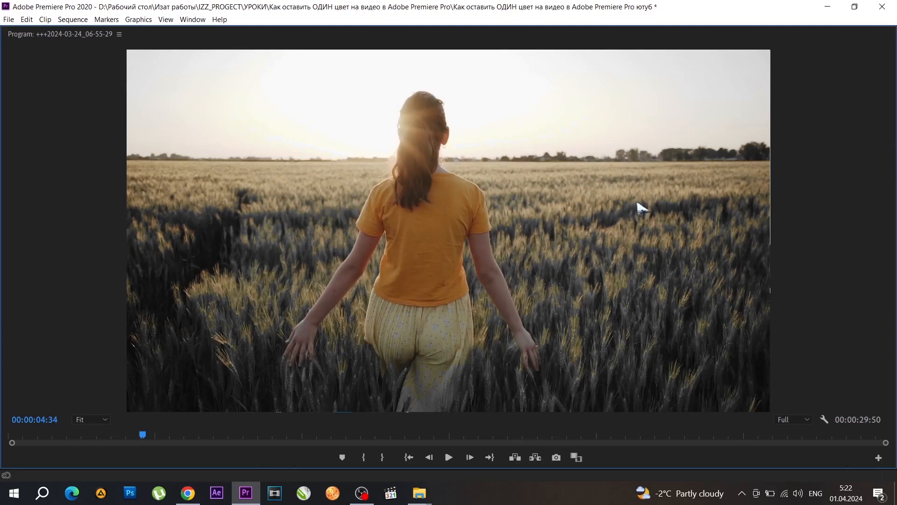
key(grave)
click(165, 233)
text(4)
key(Return)
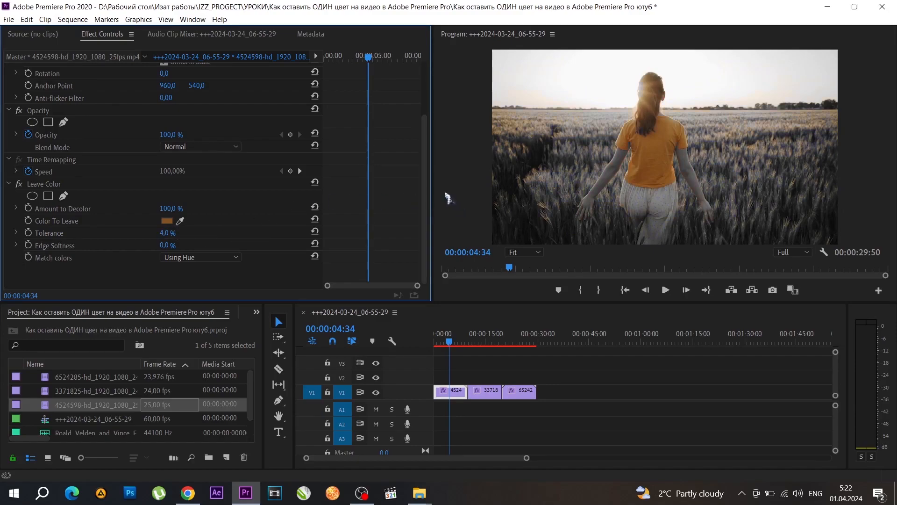
key(grave)
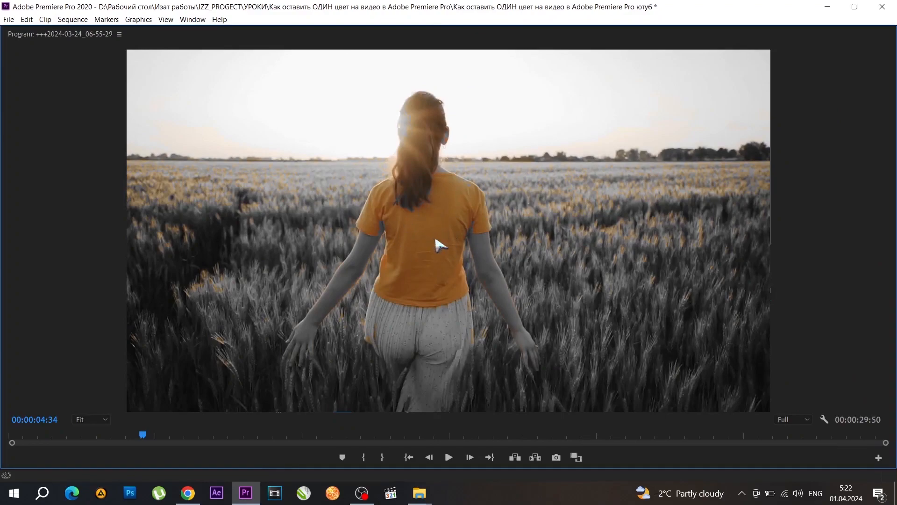
key(grave)
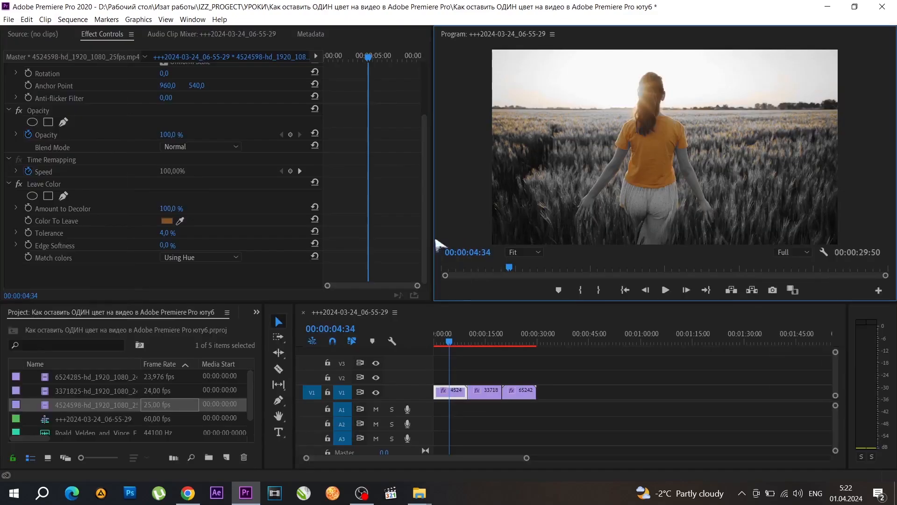
Select the second clip and place the playhead at 00:00:11:31 within it
click(486, 395)
drag(464, 345, 482, 344)
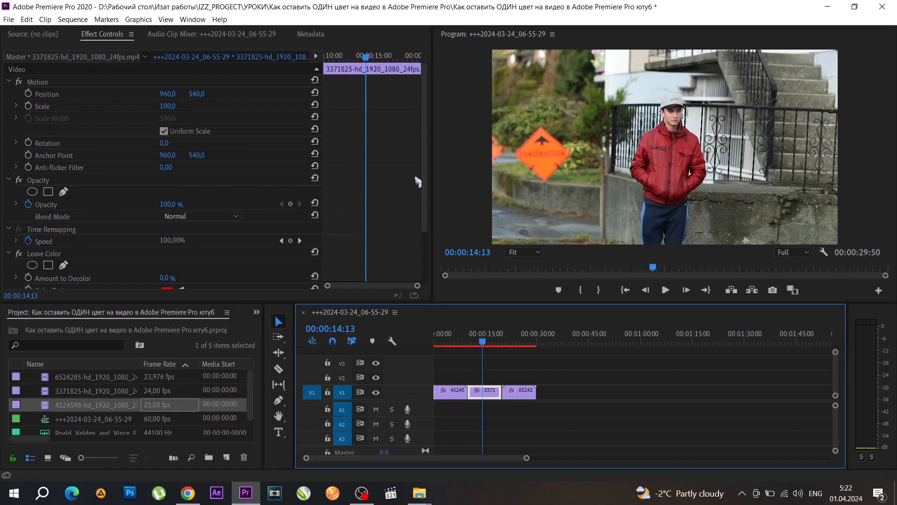
click(426, 176)
drag(426, 175, 425, 225)
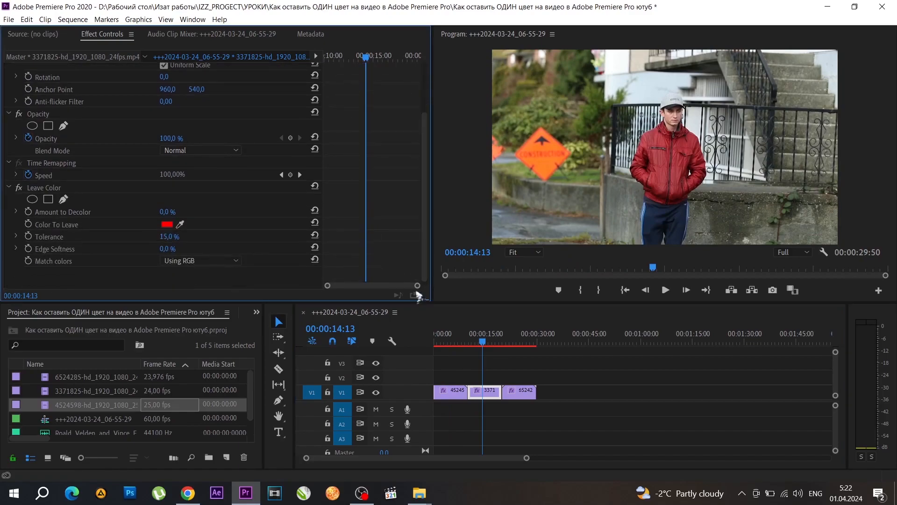
click(485, 345)
mouse_move(484, 345)
mouse_down()
mouse_move(443, 345)
mouse_move(474, 345)
mouse_up()
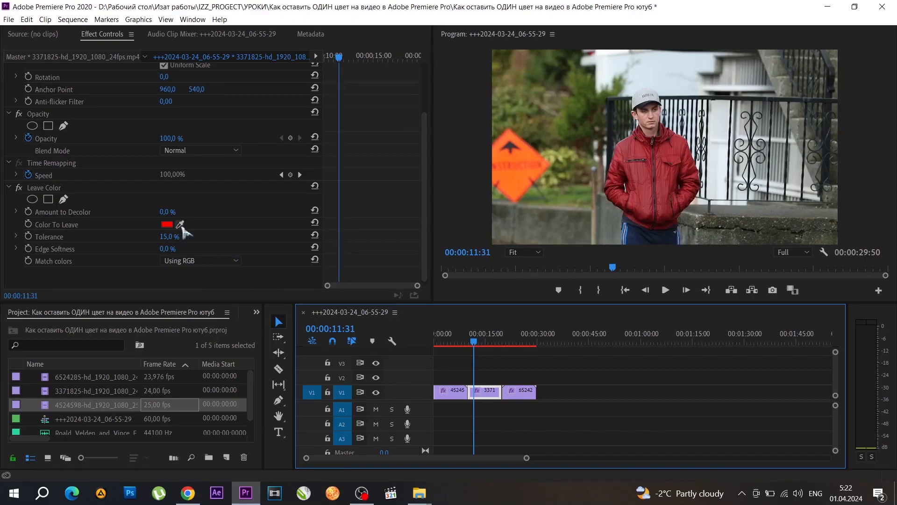
Sample the man's red jacket as the Color To Leave for the second clip's Leave Color effect
click(256, 312)
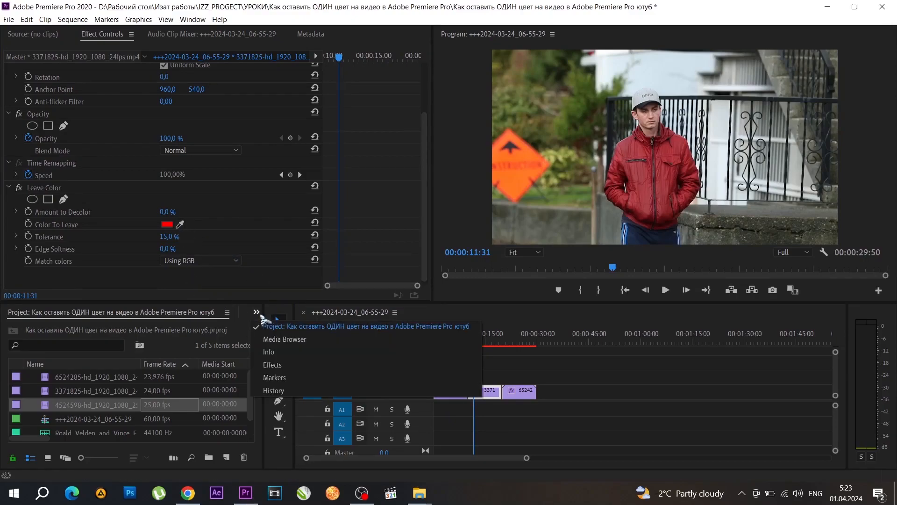
click(550, 391)
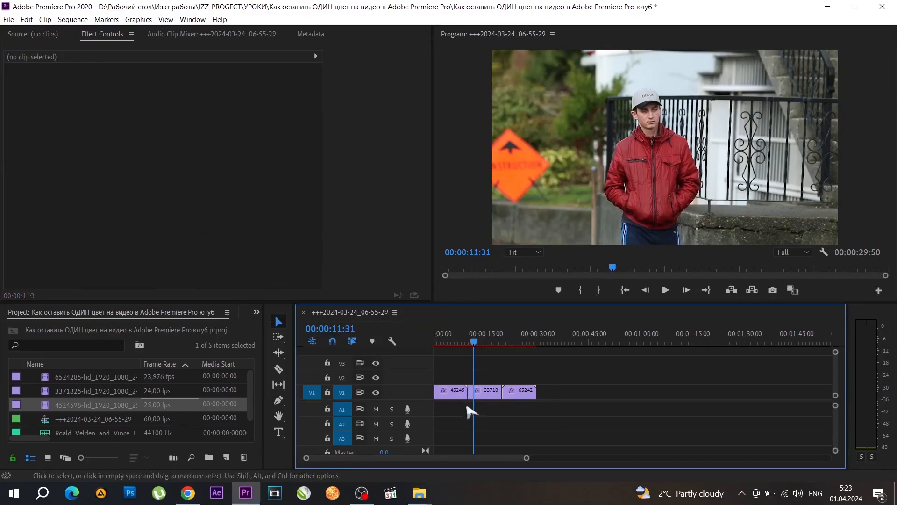
click(485, 395)
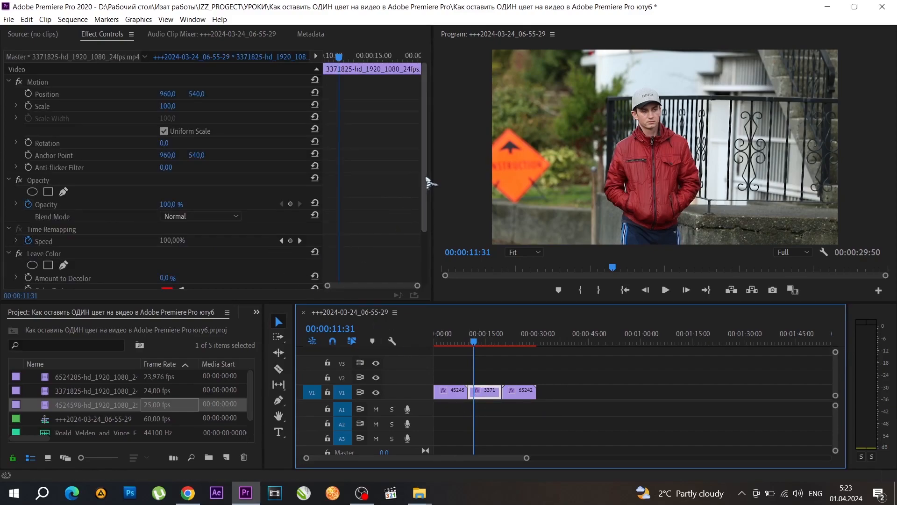
scroll(427, 214, down, 3)
scroll(426, 214, down, 2)
click(181, 222)
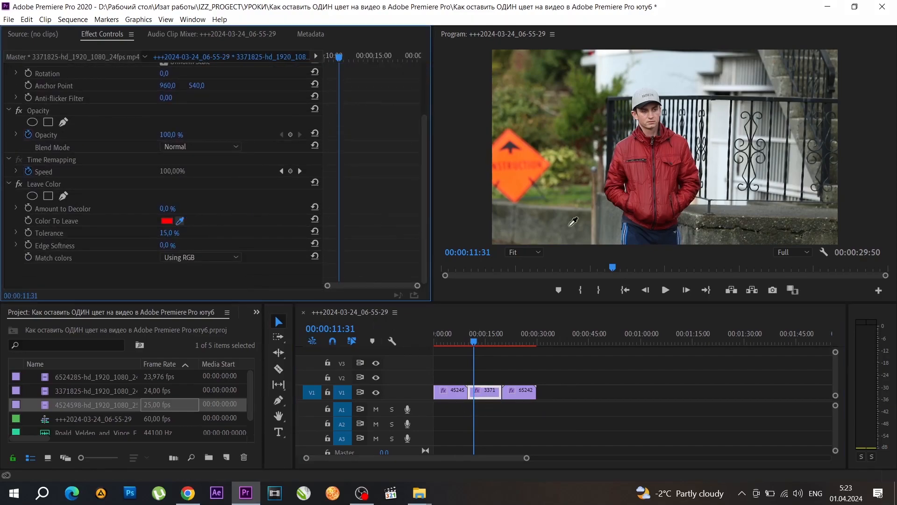
click(666, 175)
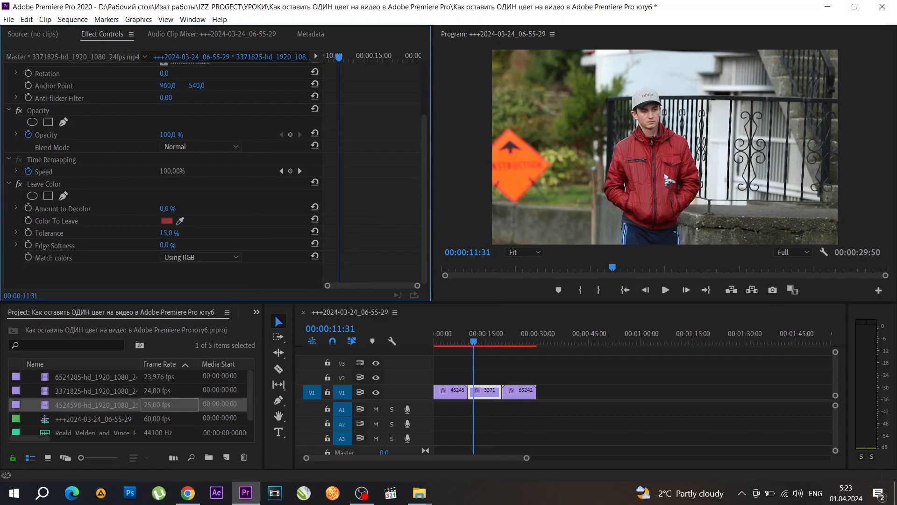
key(grave)
key(grave)
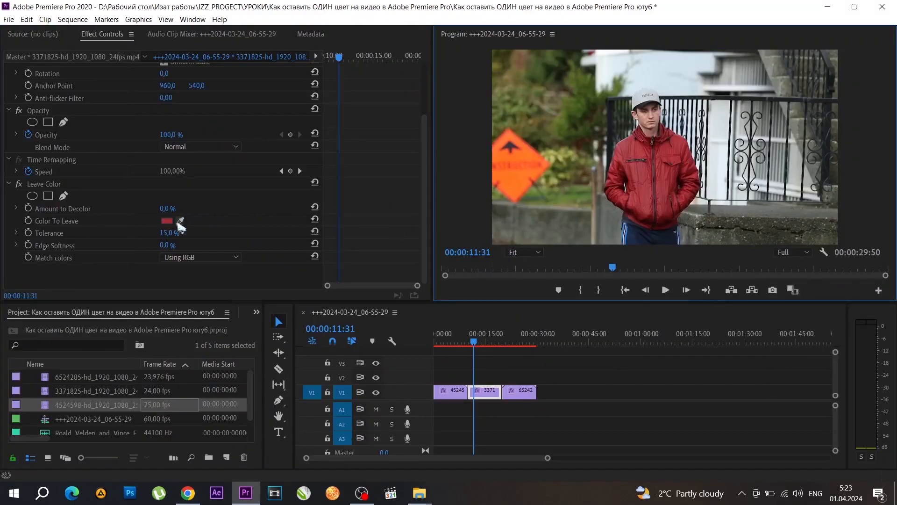
Match the second clip's Leave Color colours Using Hue and set Amount to Decolor to 100%
click(216, 258)
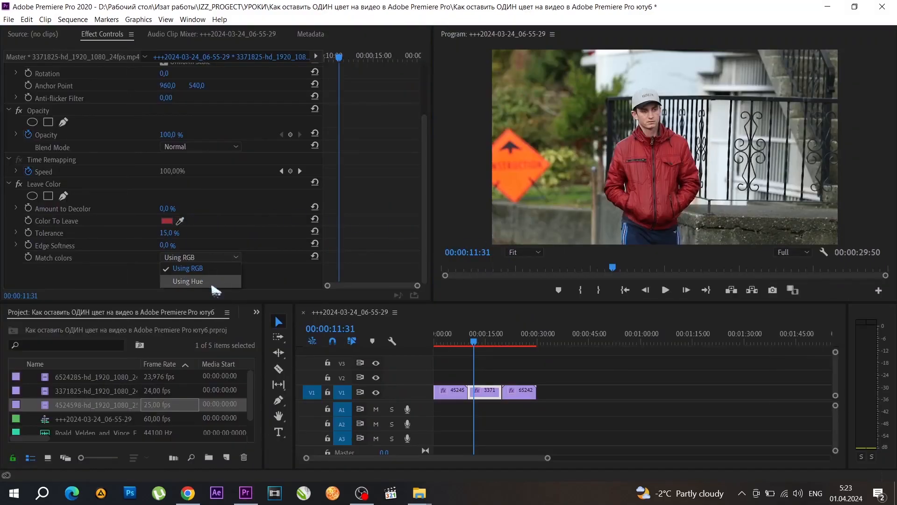
click(215, 282)
click(169, 208)
key(Return)
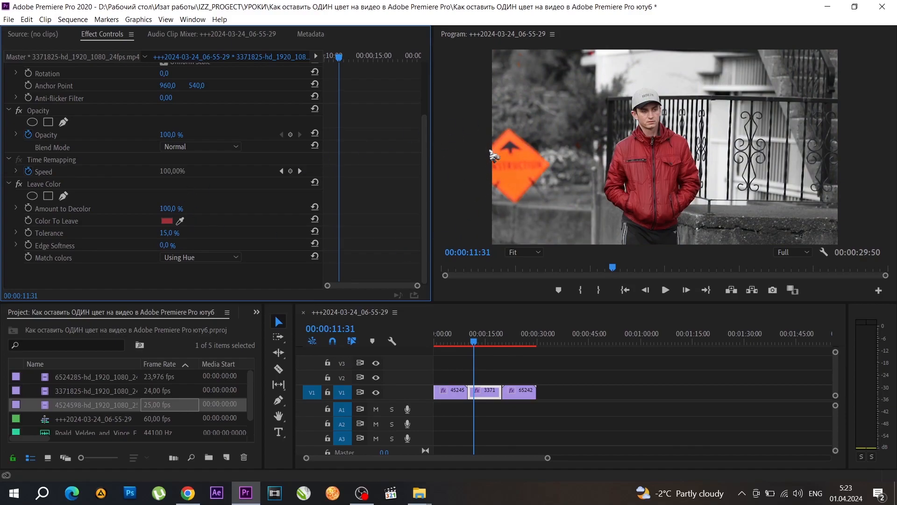
Set the second clip's Leave Color Tolerance to 4%
click(166, 233)
text(4)
key(Return)
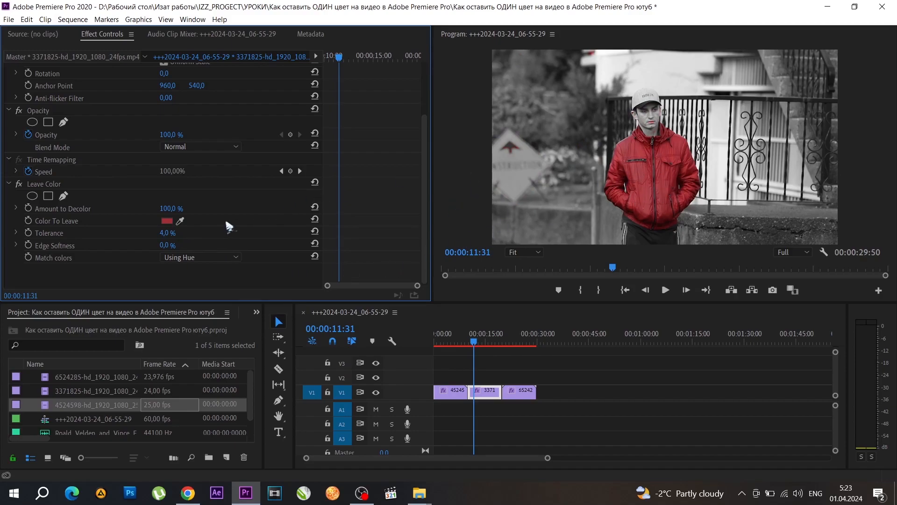
At 00:00:23:02, sample the man's pink sweater as the Color To Leave for the third clip's Leave Color effect
drag(475, 343, 514, 346)
click(527, 392)
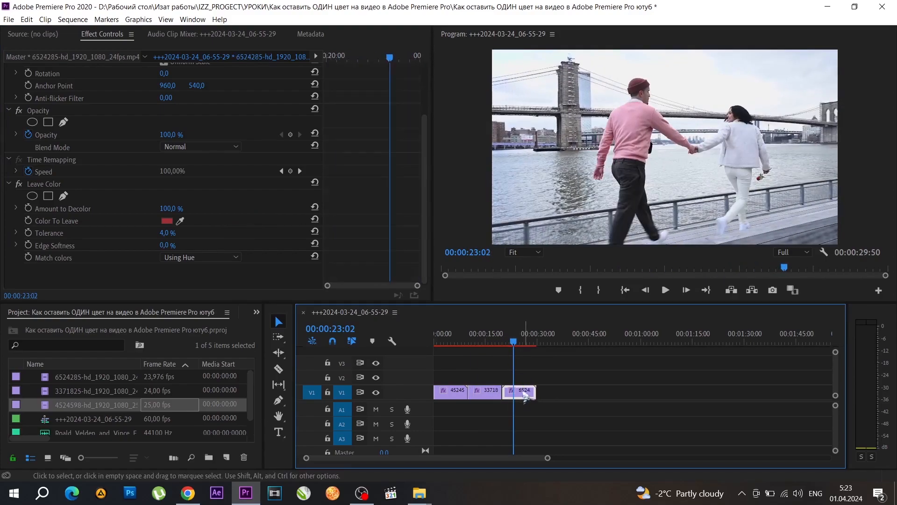
drag(423, 158, 424, 210)
click(185, 219)
click(636, 132)
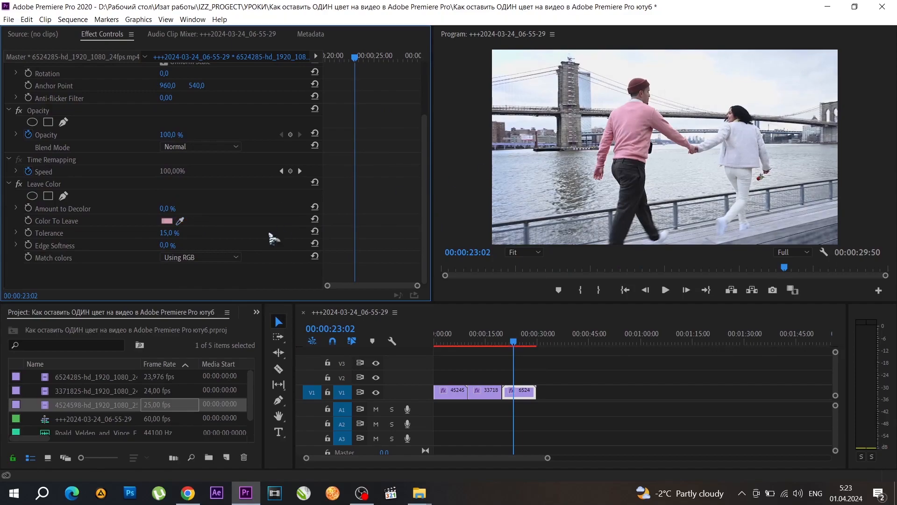
Match the third clip's Leave Color colours Using Hue and set Amount to Decolor to 100%
click(210, 257)
click(216, 285)
click(167, 209)
key(Return)
Try Leave Color Tolerance values of 4% and 50% on the third clip
click(176, 231)
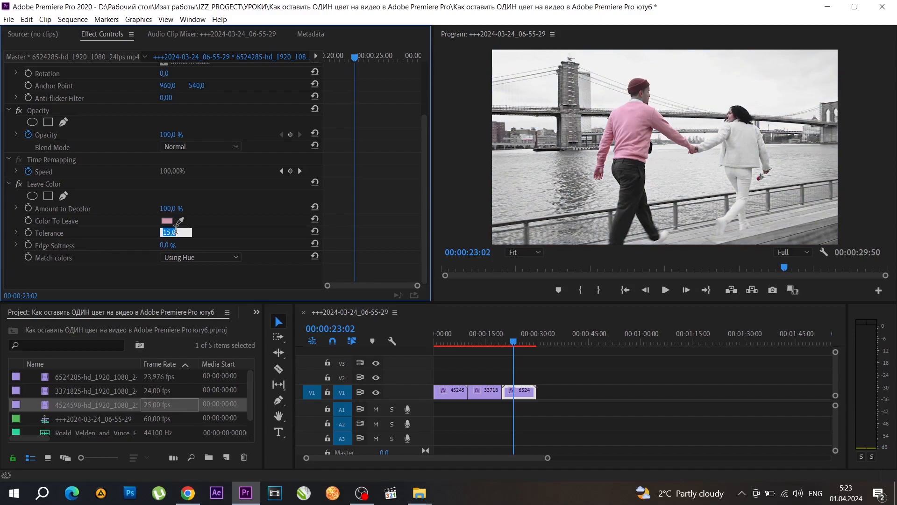
text(4)
key(Return)
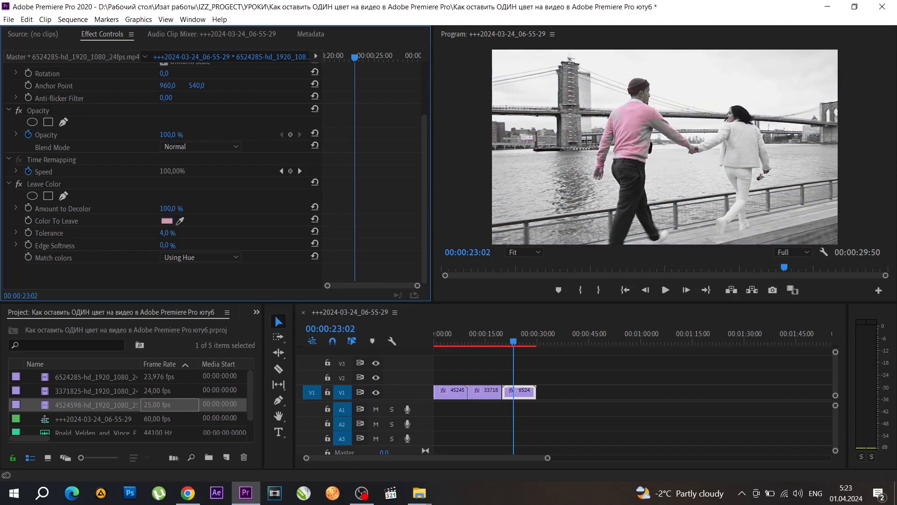
click(175, 231)
key(Return)
click(176, 233)
text(50)
key(Return)
Set the third clip's Leave Color Tolerance to 8%, trying 6% first
click(168, 232)
text(6)
click(171, 232)
text(8)
key(Return)
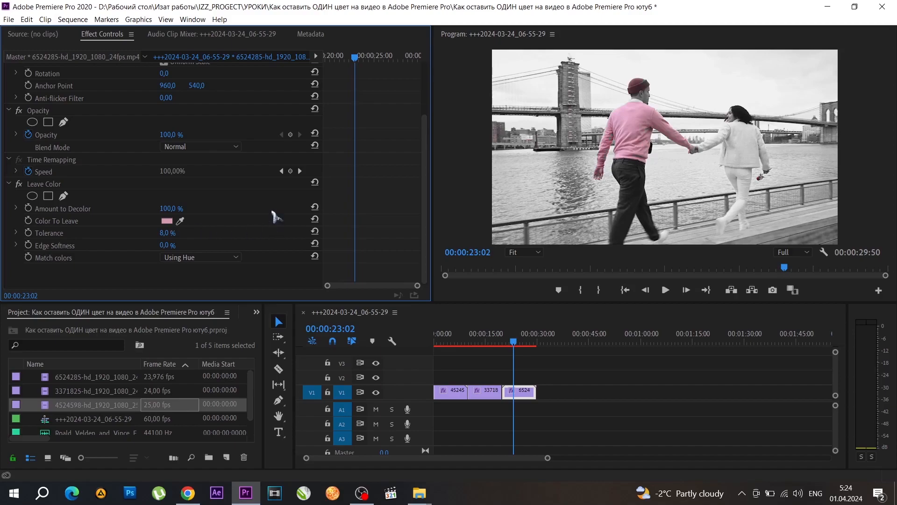
Move the playhead back to 00:00:05:15 within the first clip
click(512, 345)
drag(512, 345, 452, 355)
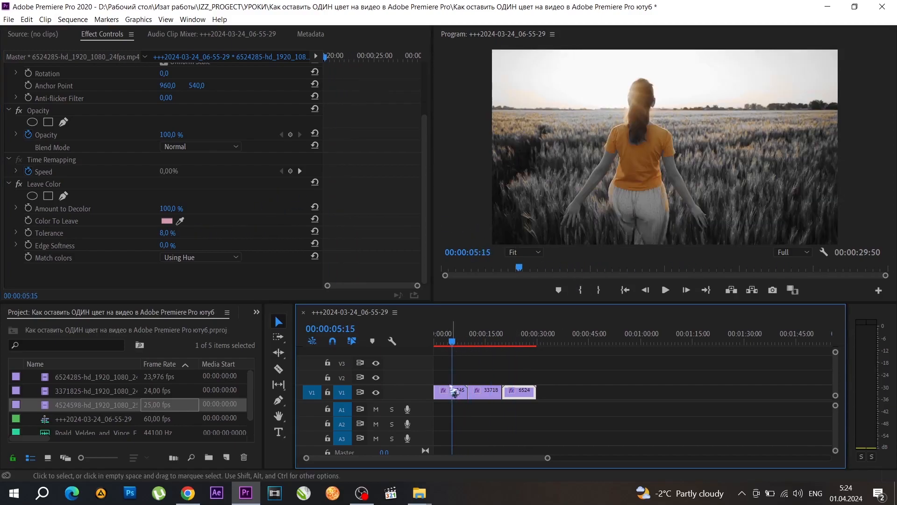